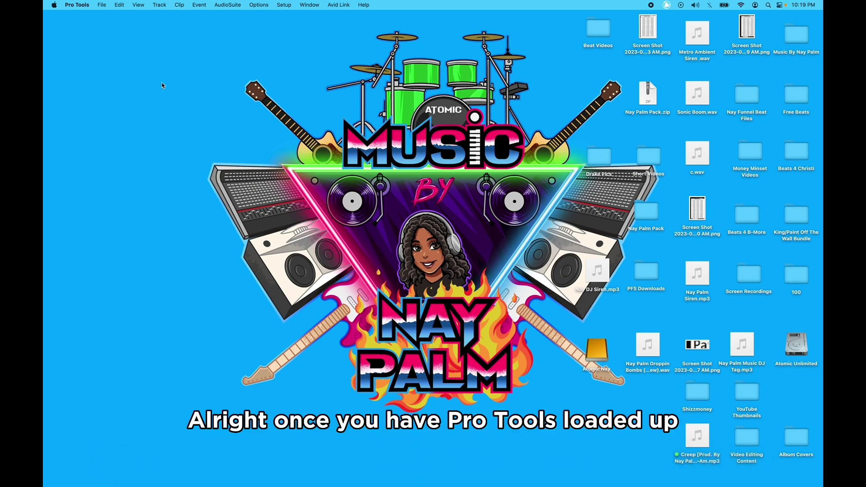
# - Open the Dashboard's Create page from File > Create New for a new session
pyautogui.click(102, 5)
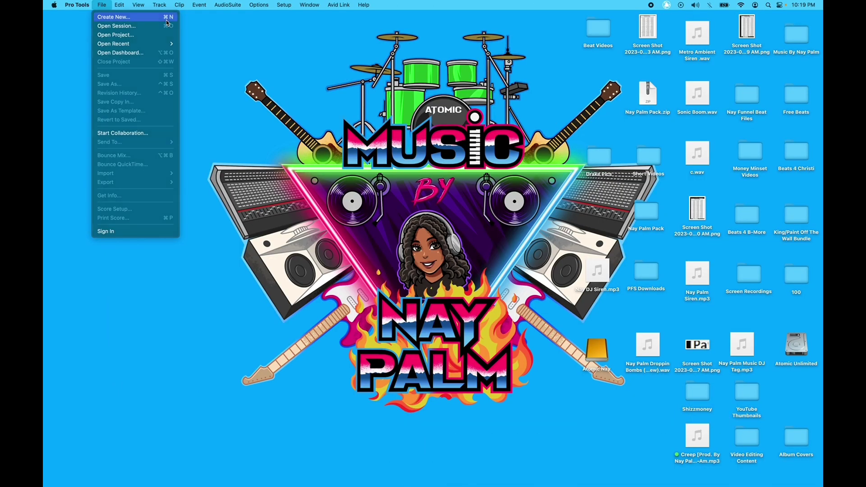
pyautogui.click(166, 20)
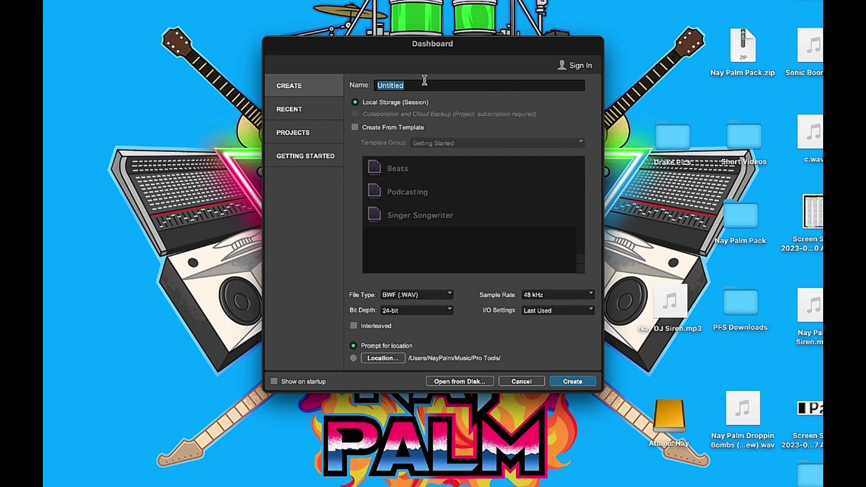
# - Name the session 'Import Beat Demo', leaving WAV, 48 kHz and 24-bit unchanged
pyautogui.write('Imp')
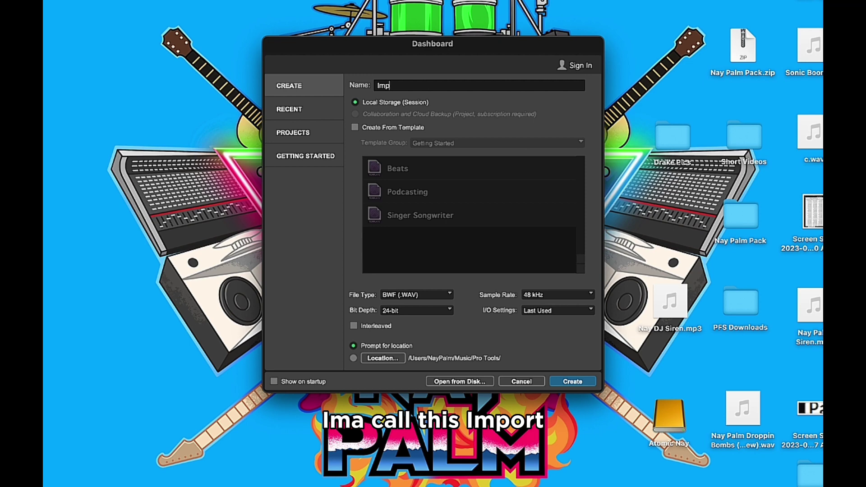
pyautogui.write('ort ')
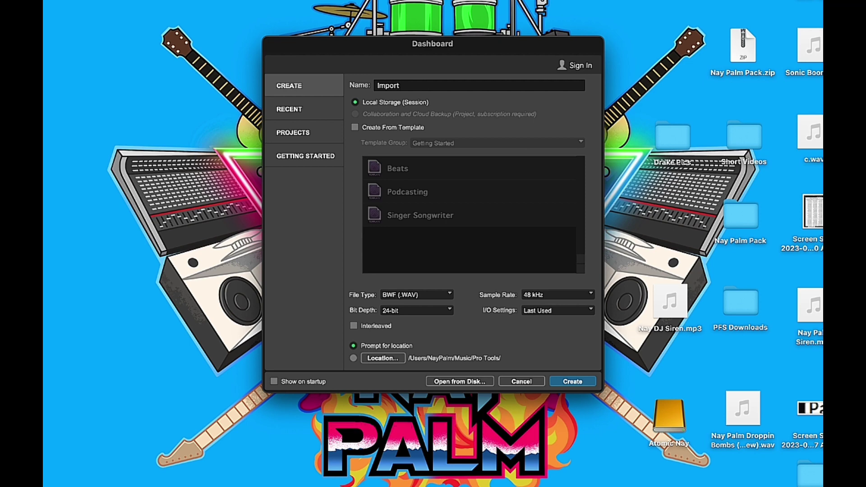
pyautogui.write('Beat')
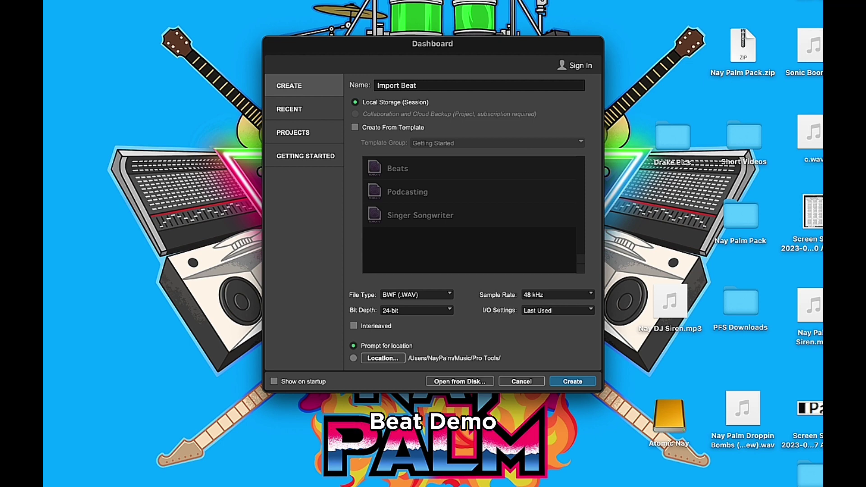
pyautogui.write(' Dem')
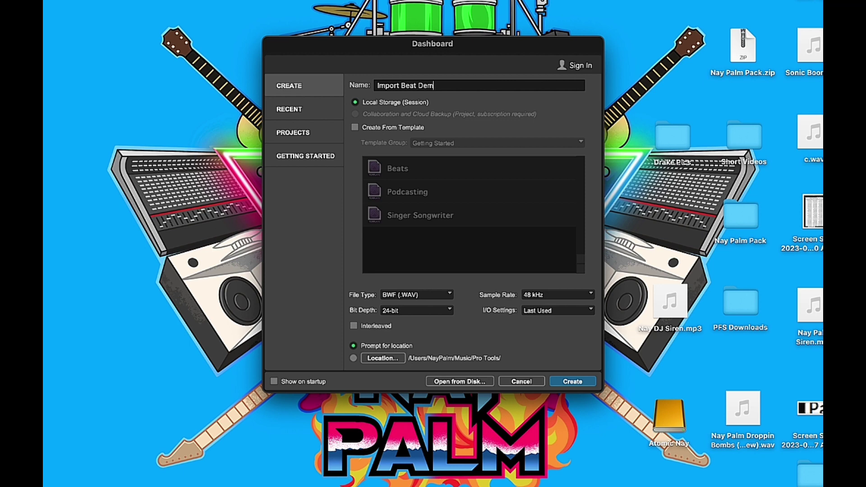
pyautogui.write('o')
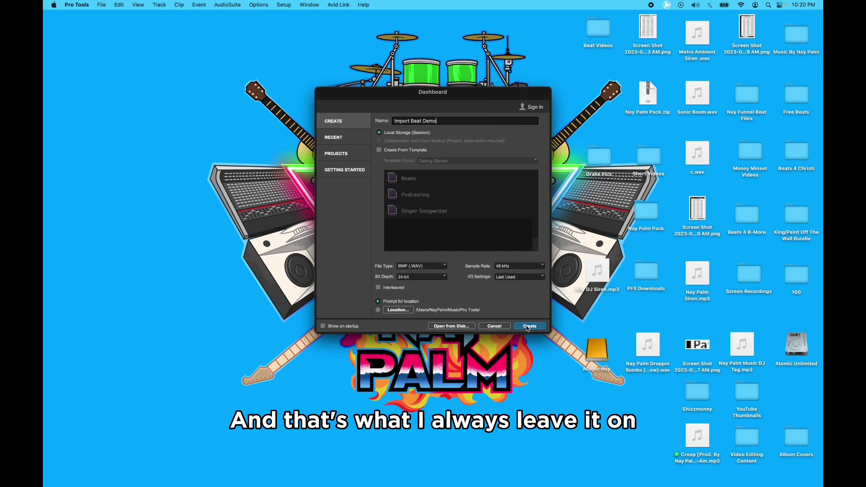
# - Create the session and save it to the external drive
pyautogui.click(529, 326)
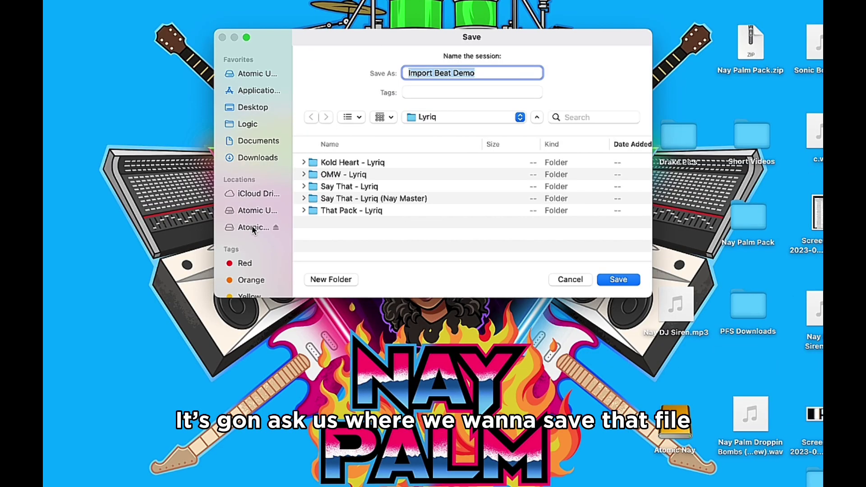
pyautogui.click(312, 219)
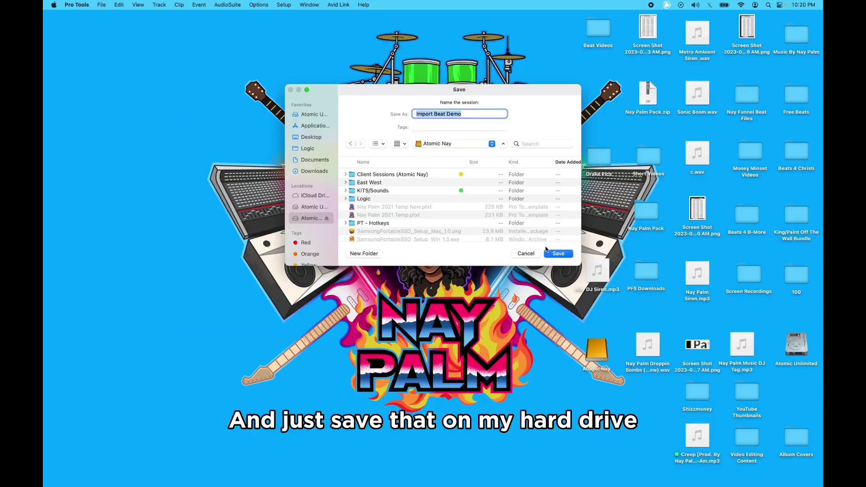
pyautogui.click(613, 280)
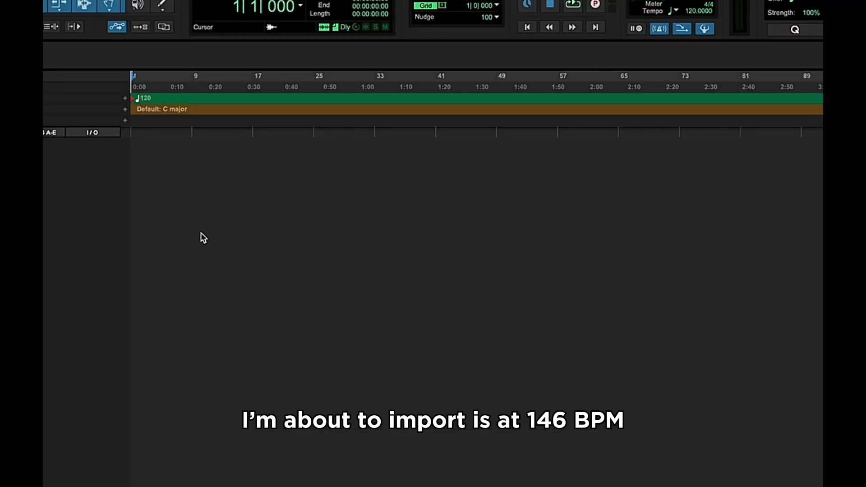
# - Add a tempo marker of 146 BPM at bar 1
pyautogui.click(125, 98)
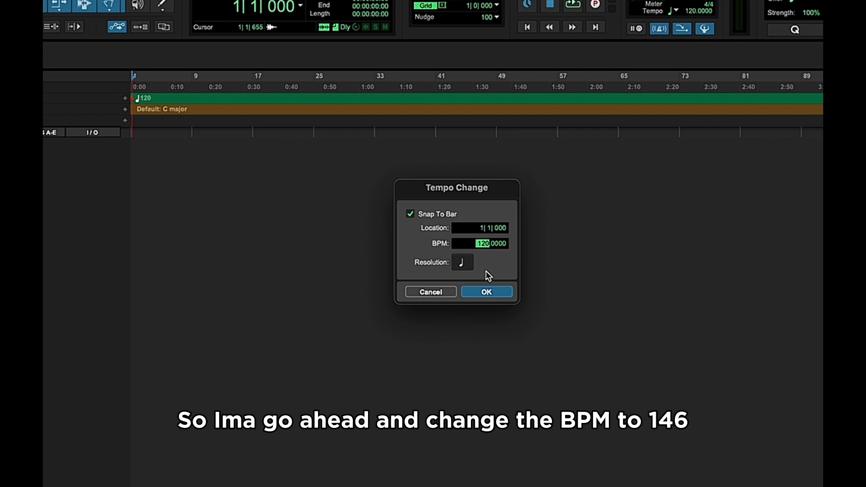
pyautogui.write('146')
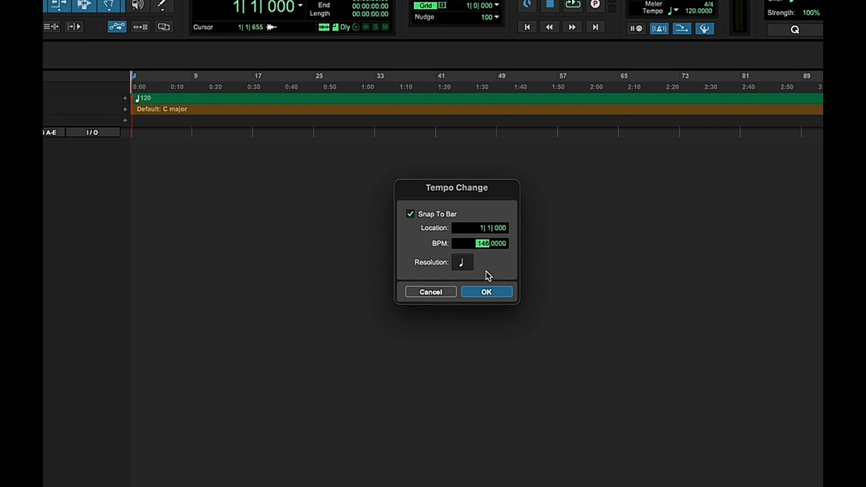
pyautogui.press('Return')
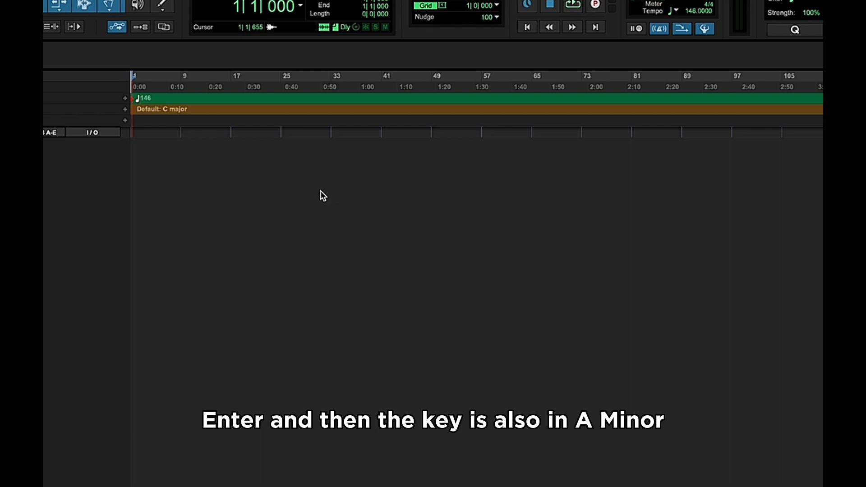
# - Add an A minor key signature at bar 1
pyautogui.click(125, 109)
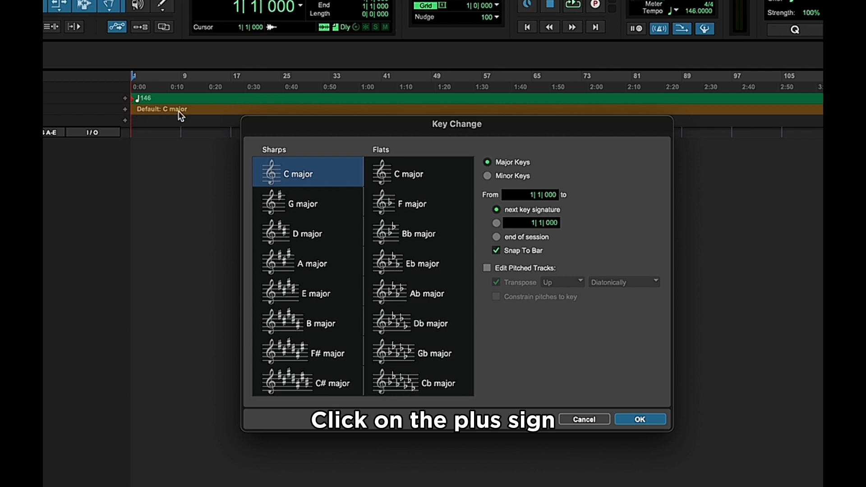
pyautogui.click(486, 178)
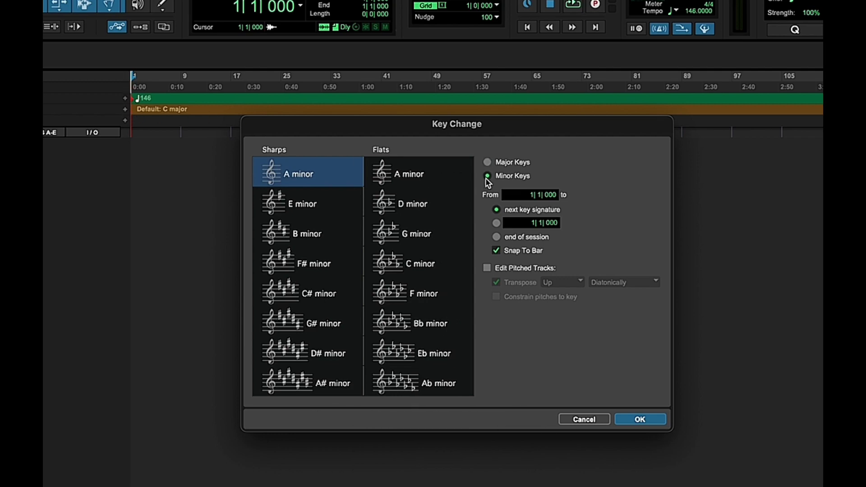
pyautogui.click(425, 172)
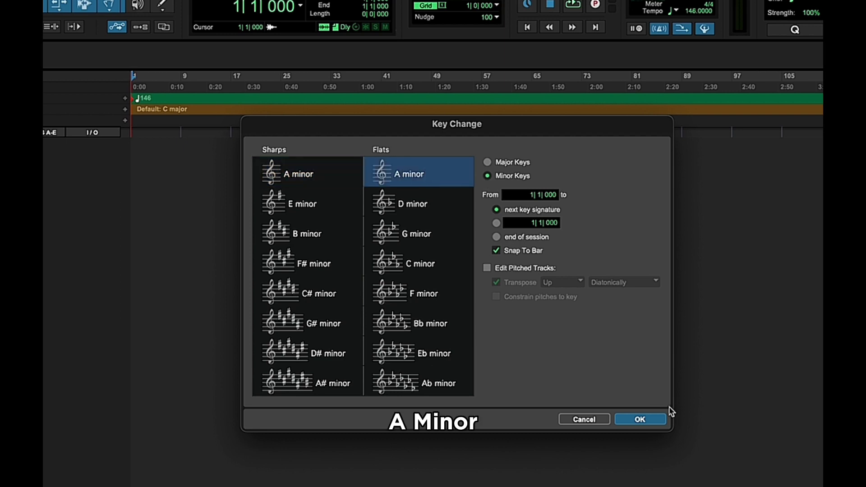
pyautogui.click(641, 417)
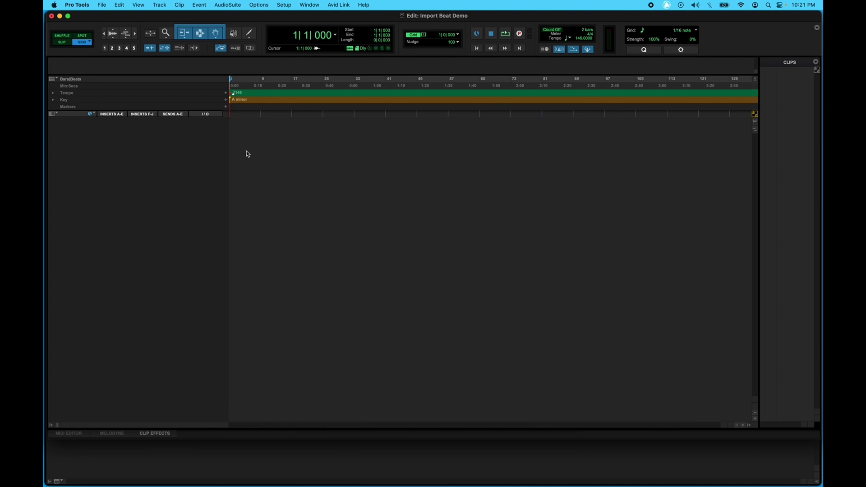
# - Collapse the bottom editor pane for more track room and bring up New Tracks, keeping mono for now
pyautogui.moveTo(240, 441); pyautogui.dragTo(239, 481)
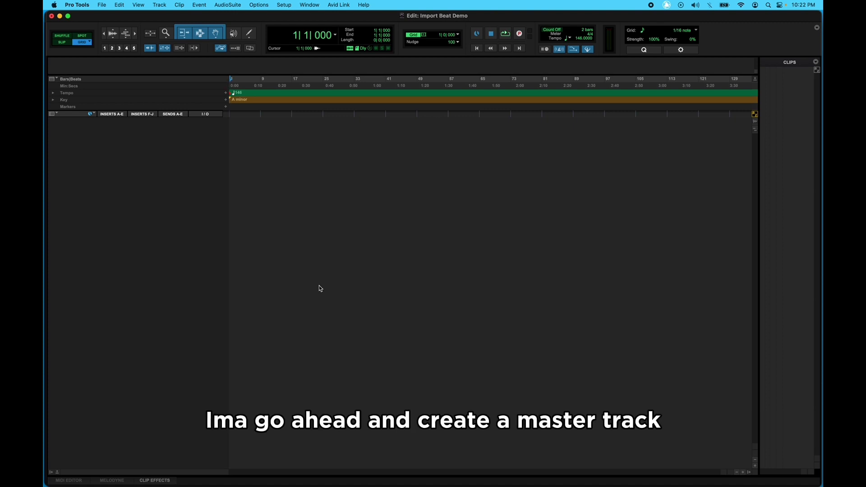
pyautogui.press('shift+super+n')
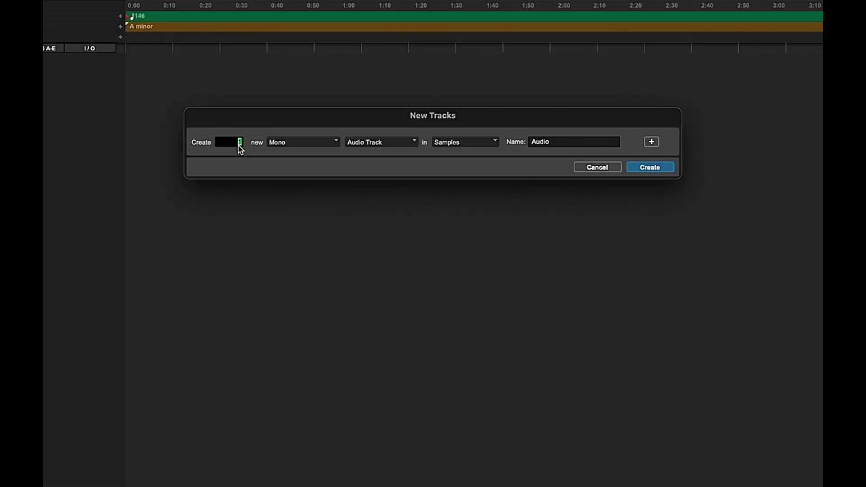
pyautogui.click(291, 144)
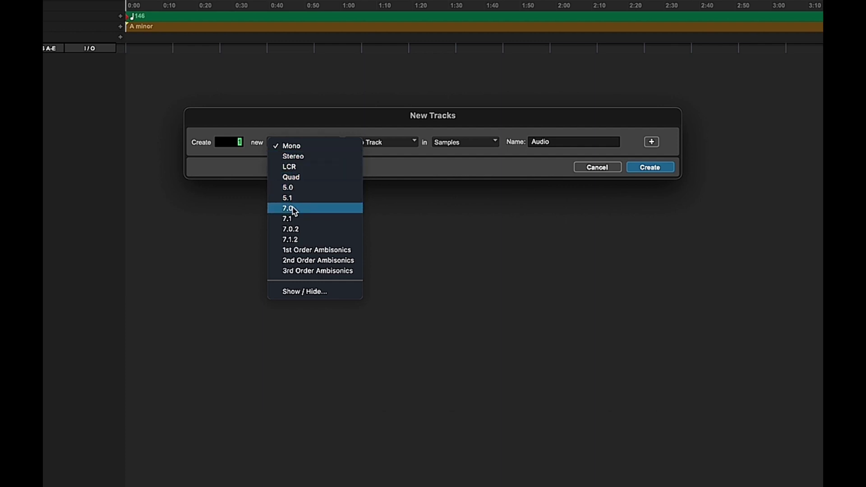
pyautogui.click(388, 160)
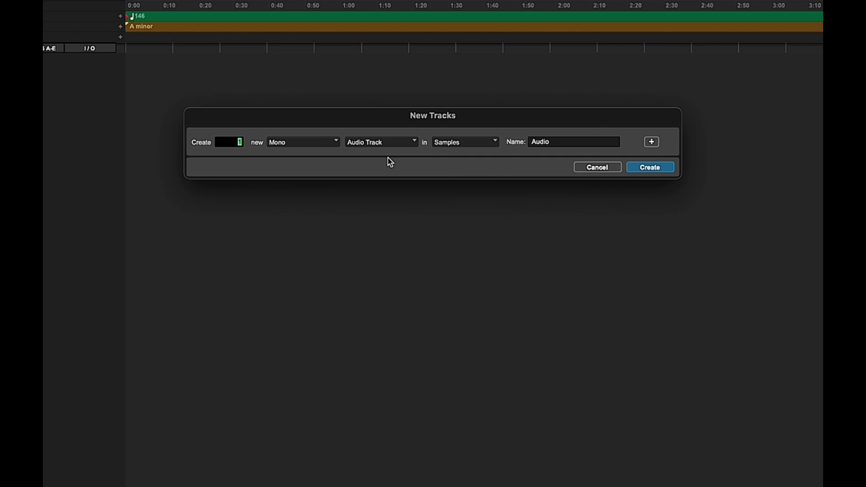
# - Set the new track to 1 stereo Master Fader, keeping the samples timebase
pyautogui.click(399, 147)
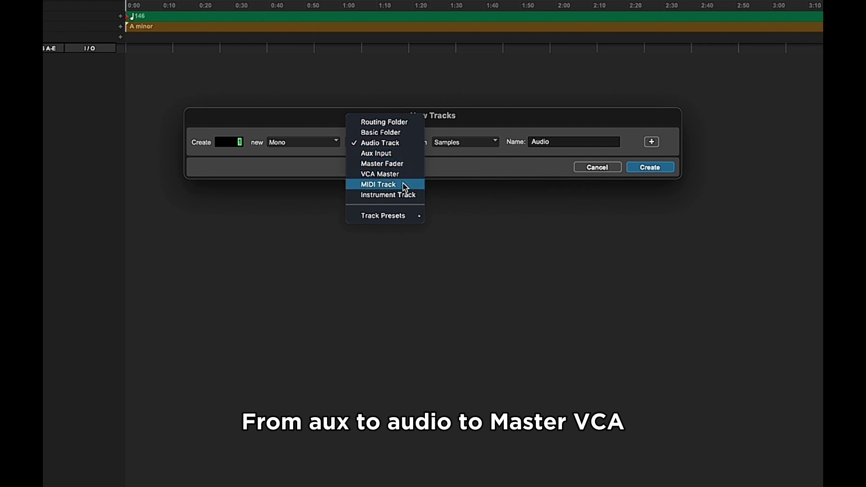
pyautogui.click(435, 176)
pyautogui.click(452, 149)
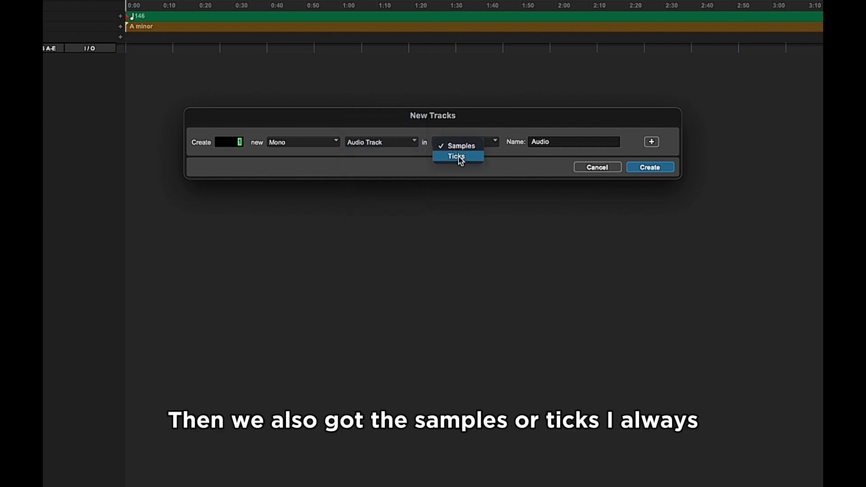
pyautogui.click(537, 169)
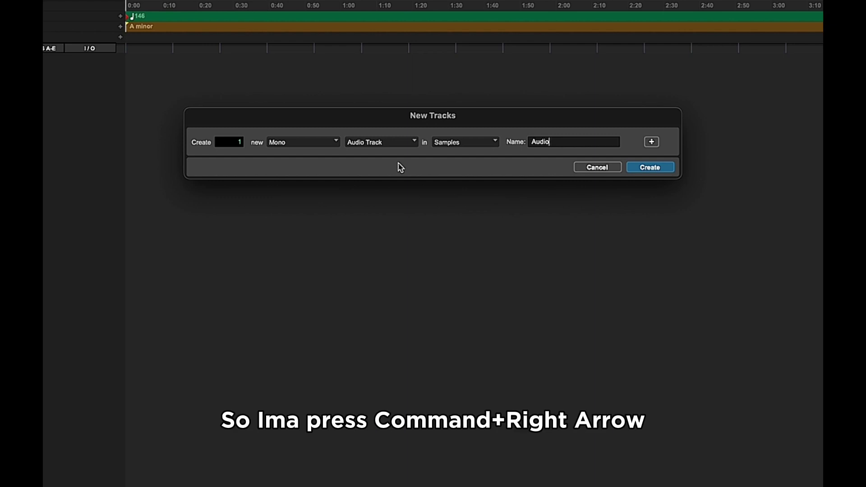
pyautogui.press('super+Right')
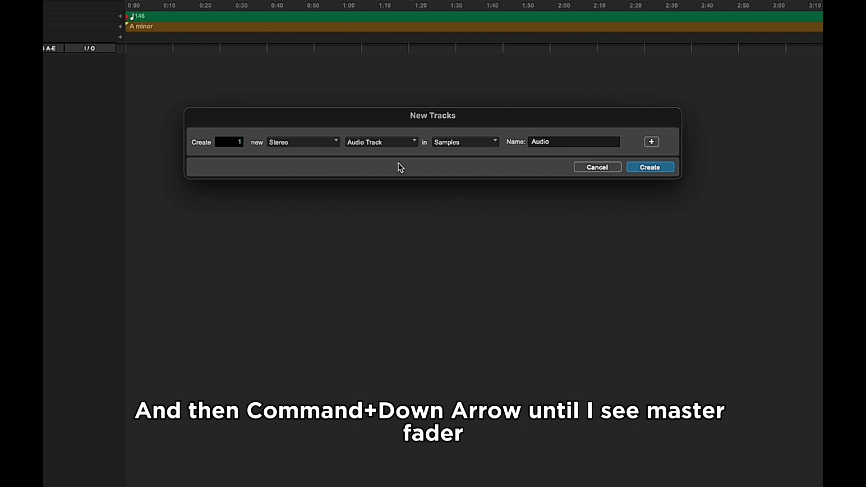
pyautogui.press('super+Down')
pyautogui.press('super+Down')
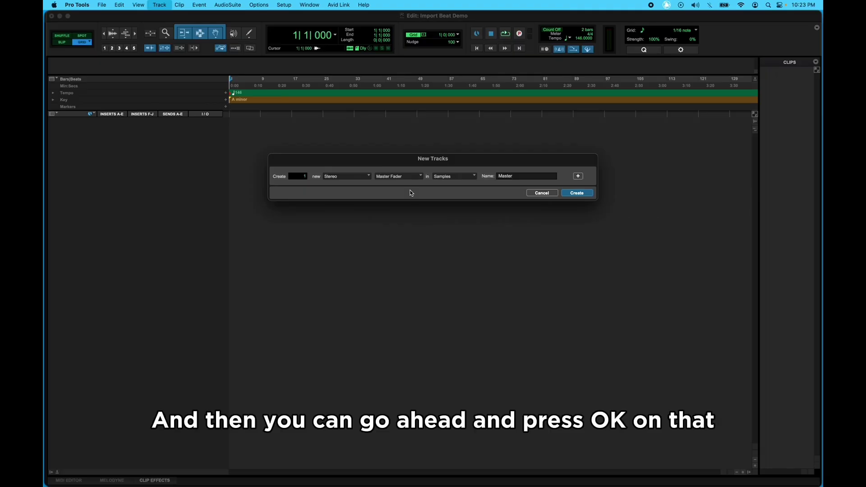
# - Create the stereo Master 1 fader track, routed to Main Out L/R
pyautogui.press('Return')
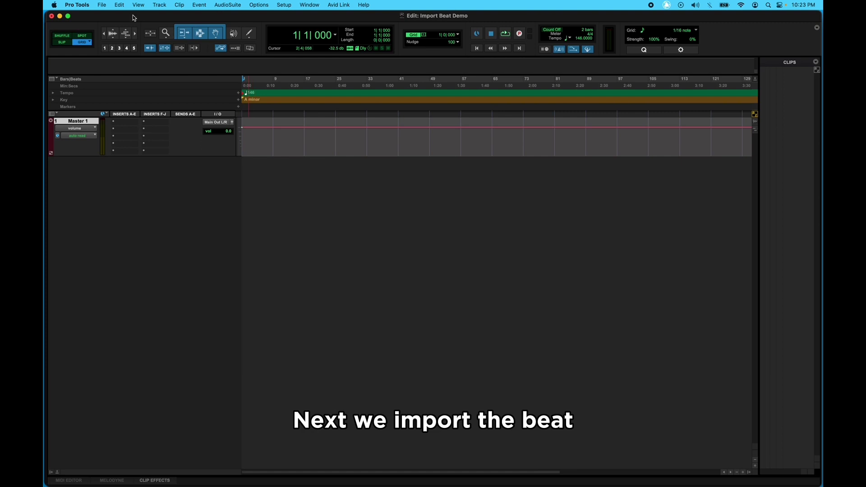
# - Show the File > Import submenu with session data, audio, MIDI and video options
pyautogui.click(103, 6)
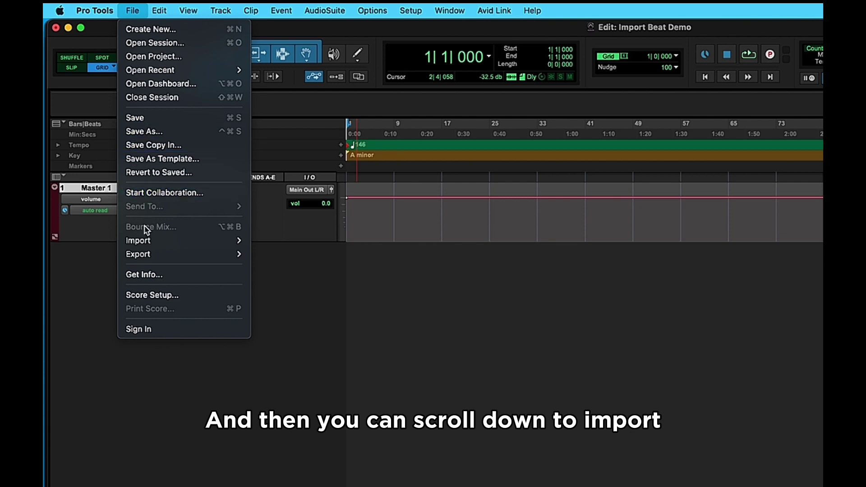
pyautogui.moveTo(145, 241)
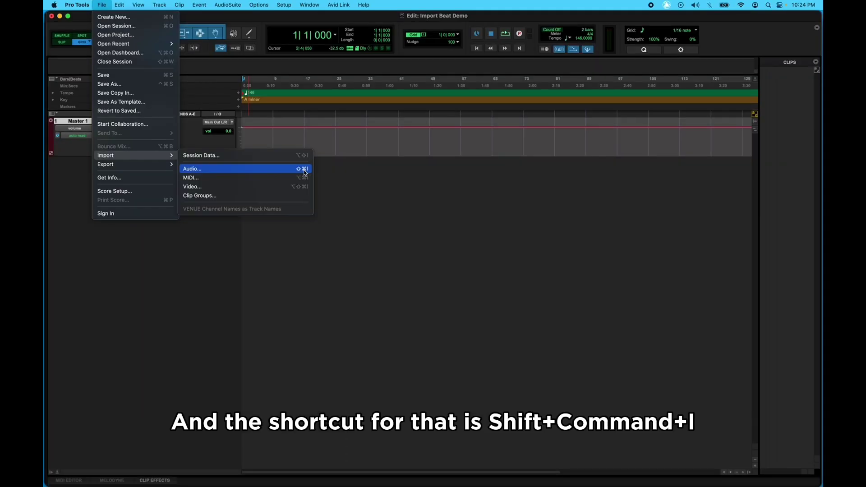
# - Select the Creep 146-Am MP3 on the Desktop in the Import Audio dialog
pyautogui.click(305, 172)
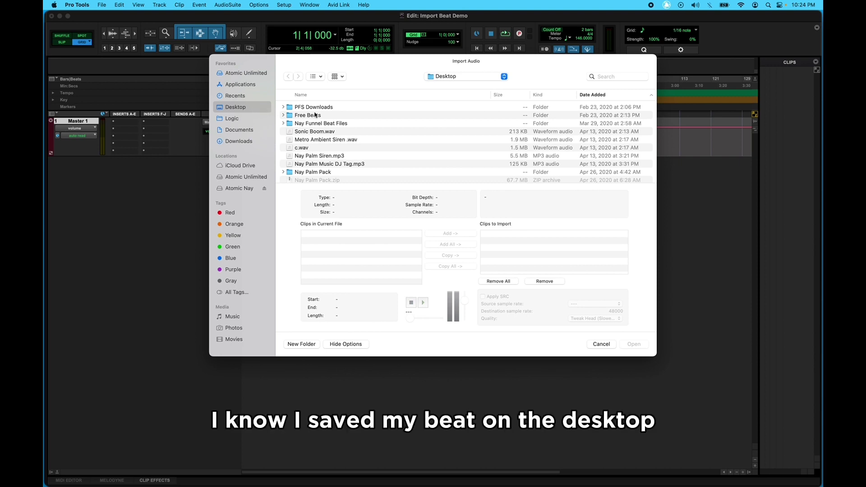
pyautogui.scroll(-10, 328, 144)
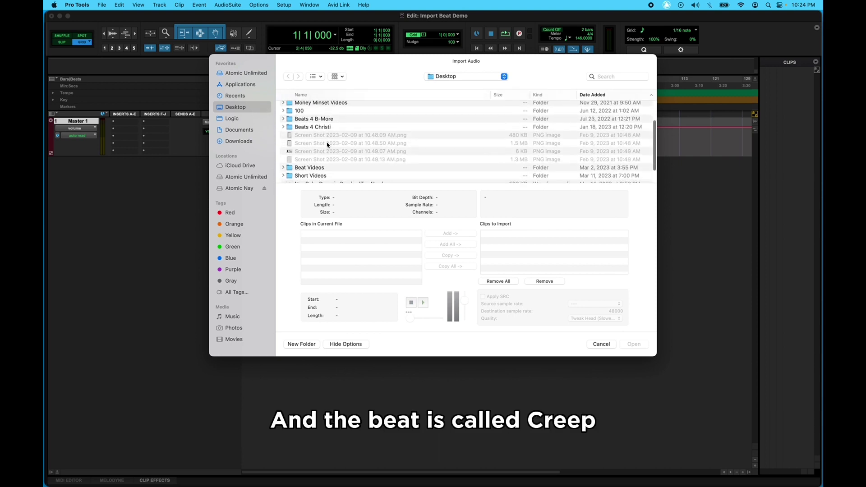
pyautogui.scroll(-8, 328, 144)
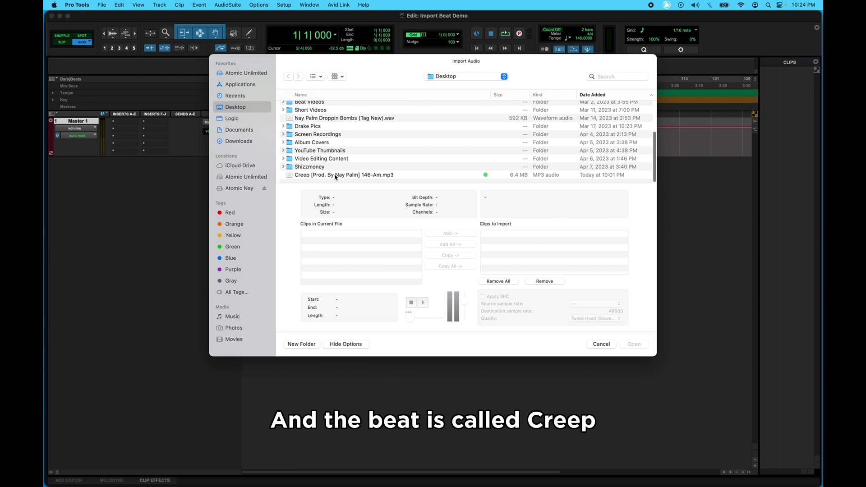
pyautogui.click(337, 175)
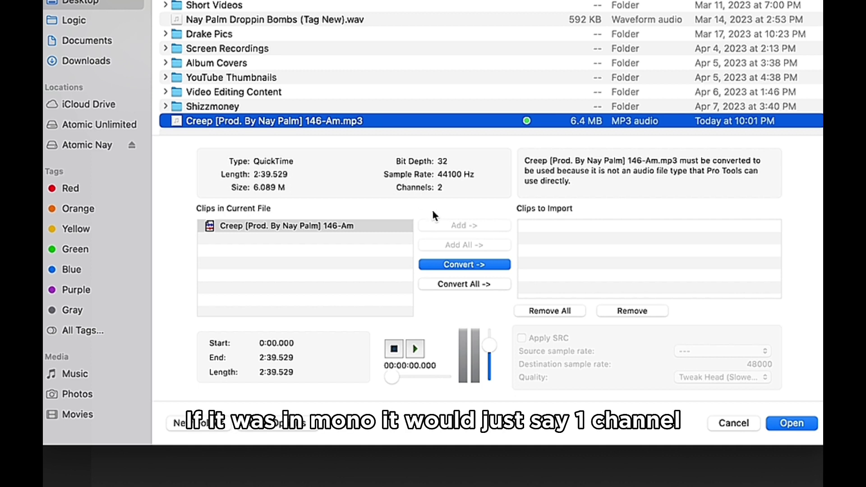
# - Queue the Creep clip for conversion to 48 kHz, preview it and lower the preview volume
pyautogui.click(377, 225)
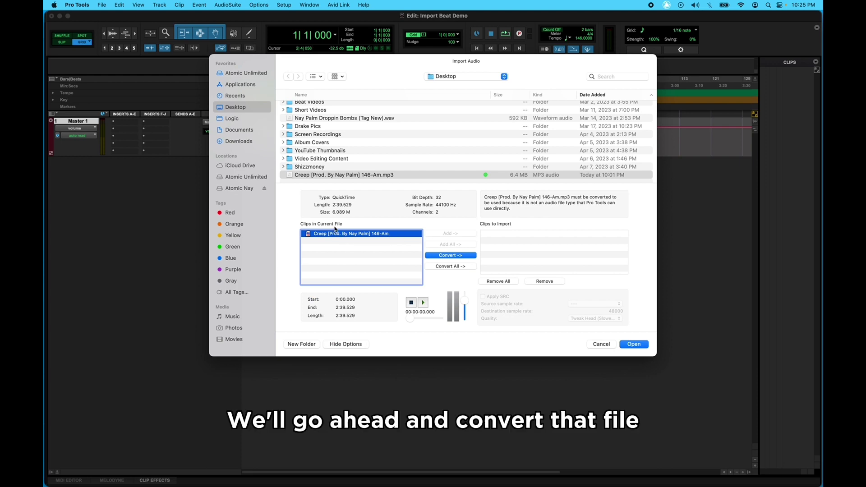
pyautogui.click(445, 256)
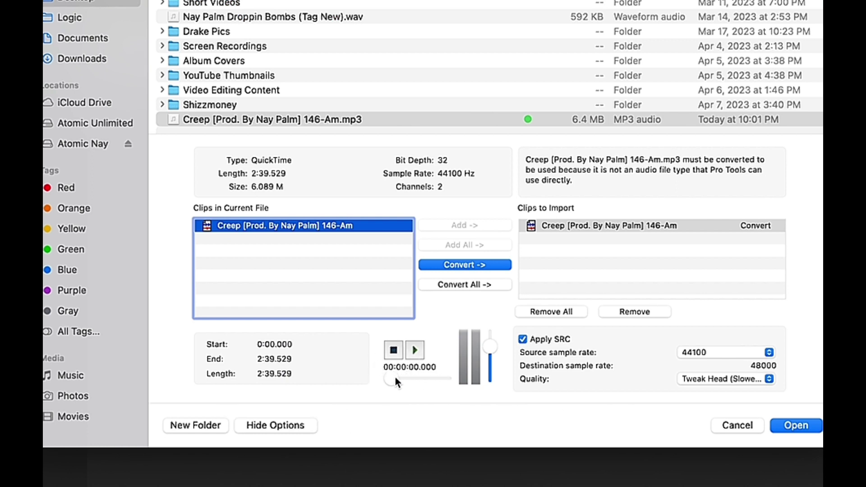
pyautogui.click(428, 378)
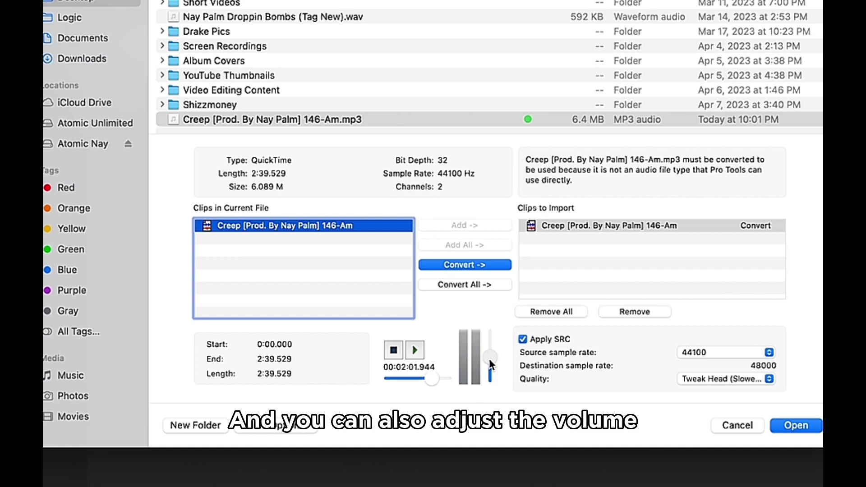
pyautogui.moveTo(487, 356); pyautogui.dragTo(488, 351)
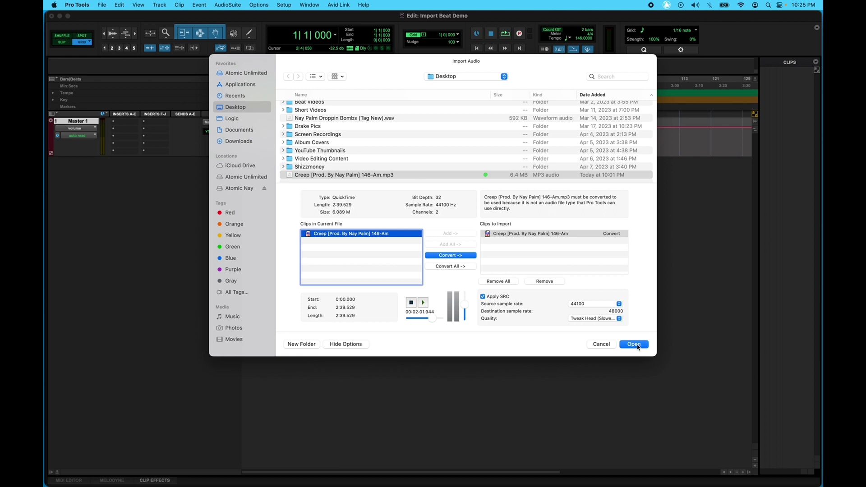
# - Convert the beat into the Audio Files folder, reaching import options for a new track at Session Start
pyautogui.click(634, 345)
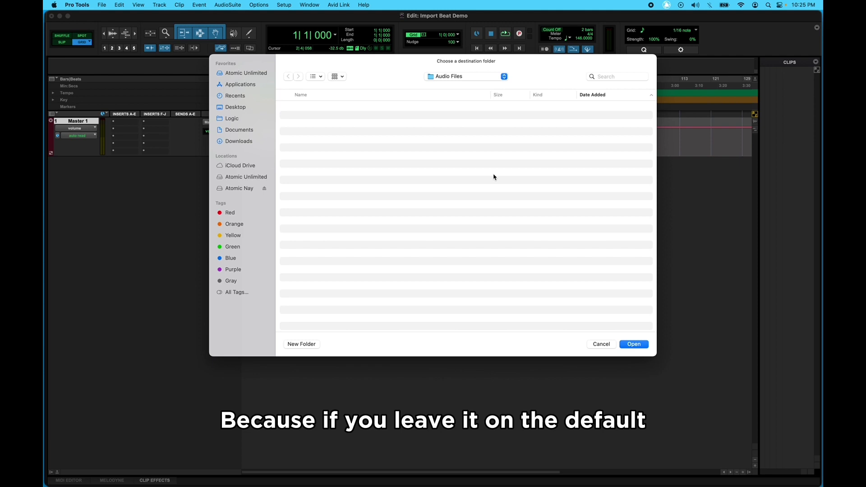
pyautogui.click(467, 81)
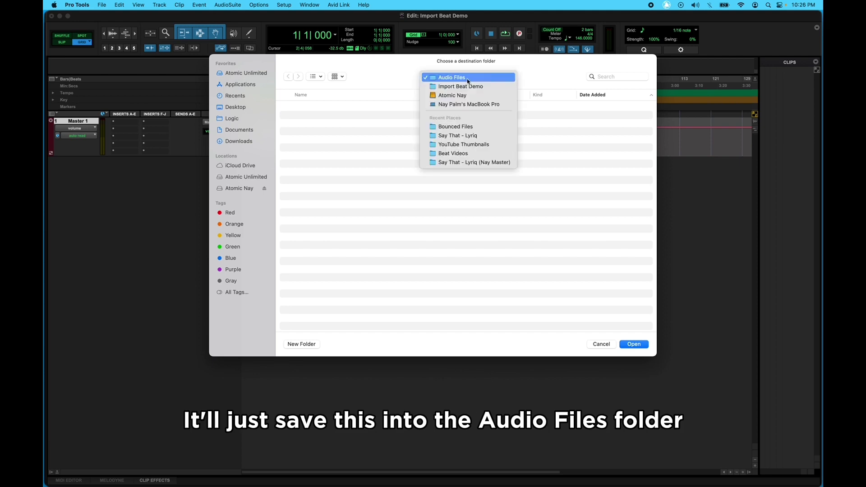
pyautogui.click(566, 69)
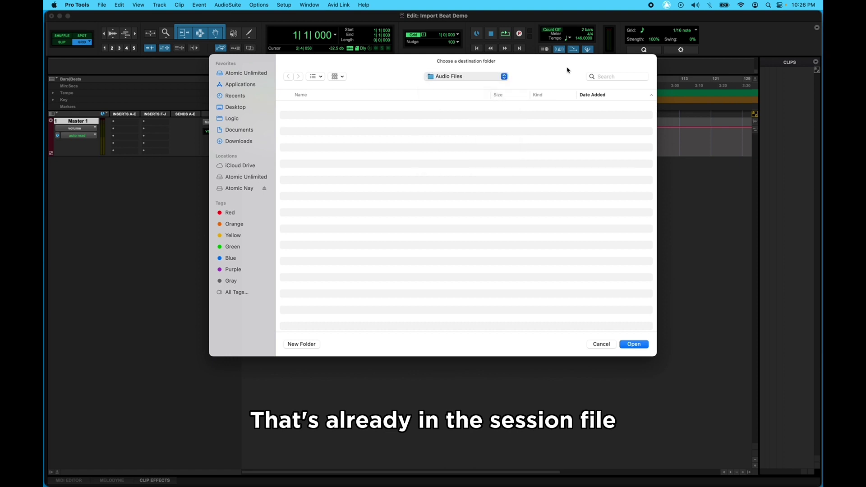
pyautogui.press('Return')
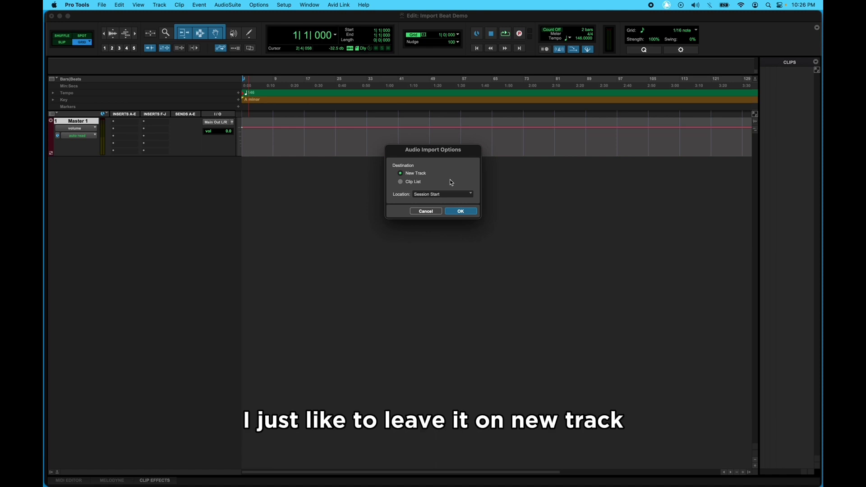
# - Import the Creep beat onto a new stereo track at session start and inspect it around bar 5
pyautogui.press('Return')
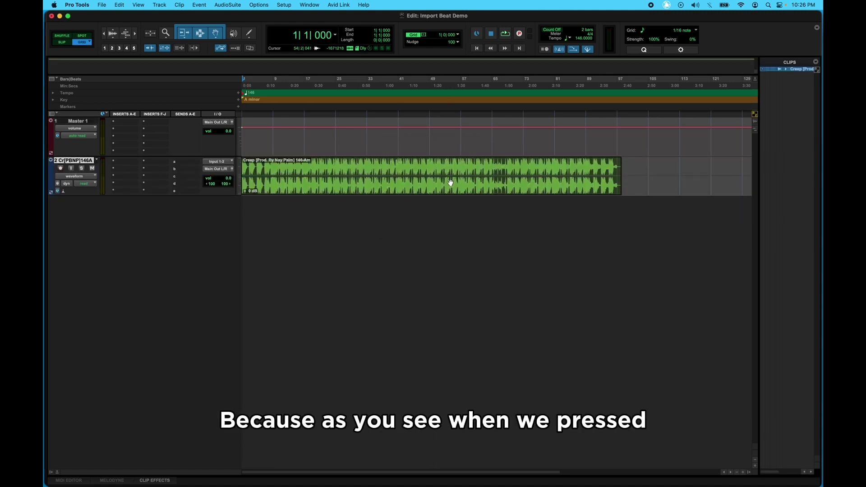
pyautogui.click(259, 168)
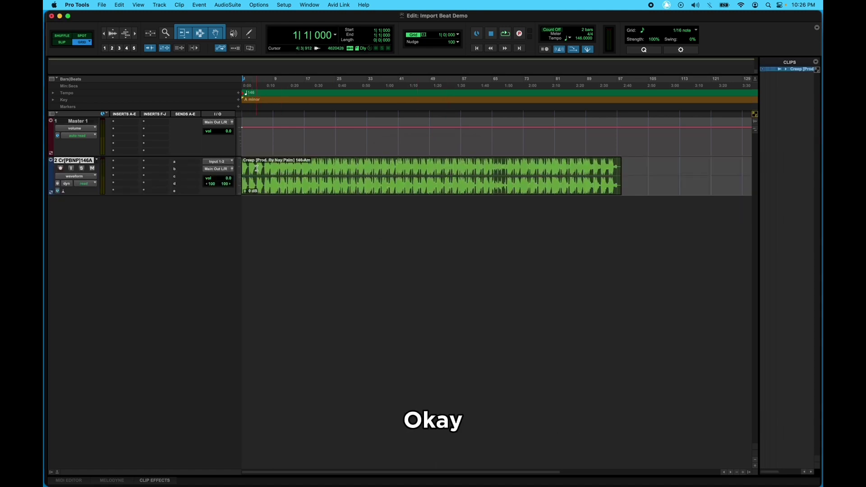
pyautogui.press('super+bracketright')
pyautogui.press('super+bracketright')
pyautogui.press('super+bracketright')
pyautogui.press('super+bracketright')
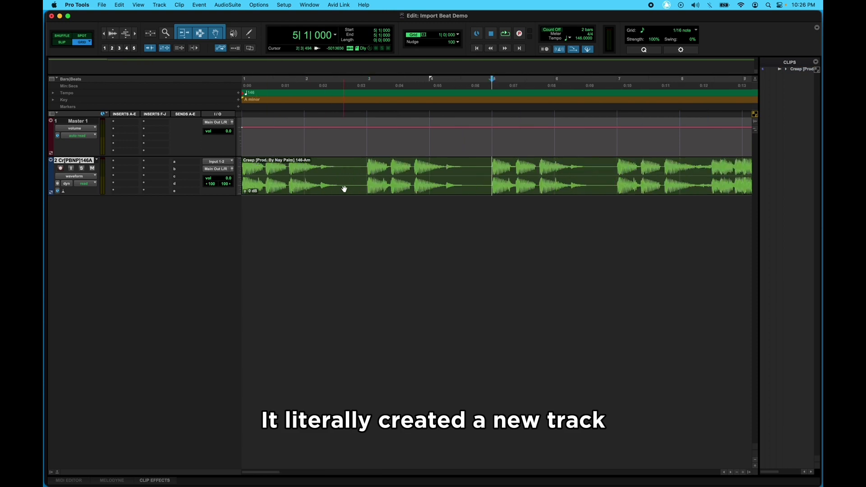
pyautogui.press('super+bracketleft')
pyautogui.press('super+bracketleft')
pyautogui.press('super+bracketleft')
pyautogui.press('super+bracketleft')
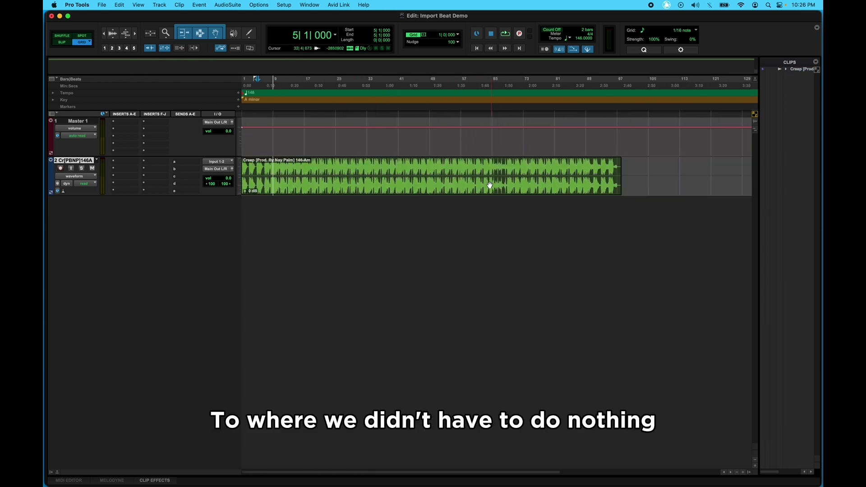
# - Check the clip's end near bar 89, then return to the session start
pyautogui.click(588, 169)
pyautogui.press('super+bracketright')
pyautogui.press('super+bracketright')
pyautogui.press('super+bracketright')
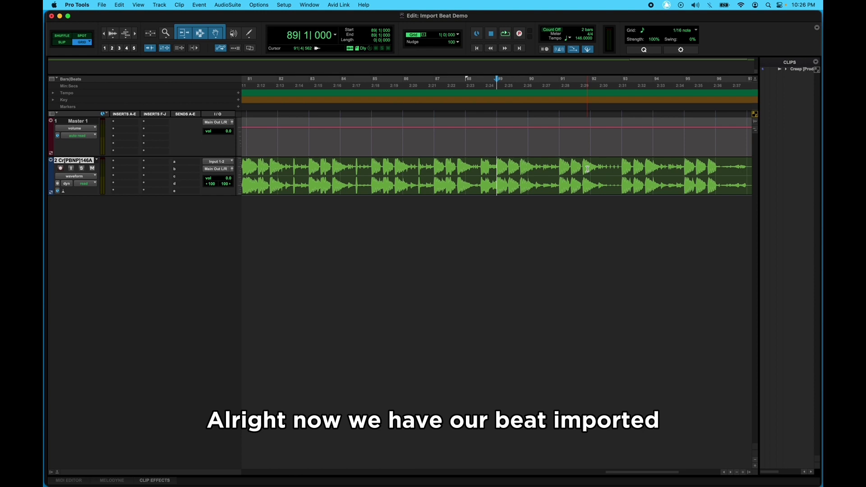
pyautogui.press('super+bracketright')
pyautogui.press('super+bracketleft')
pyautogui.press('super+bracketleft')
pyautogui.press('super+bracketleft')
pyautogui.press('super+bracketleft')
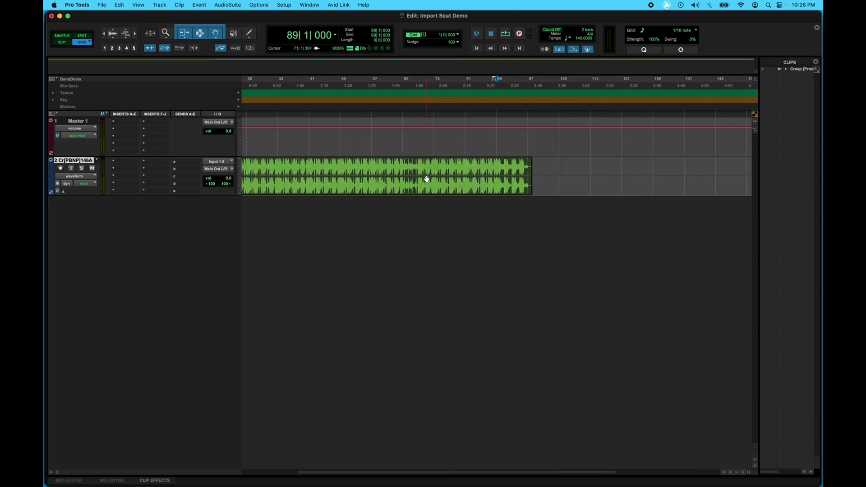
pyautogui.press('Return')
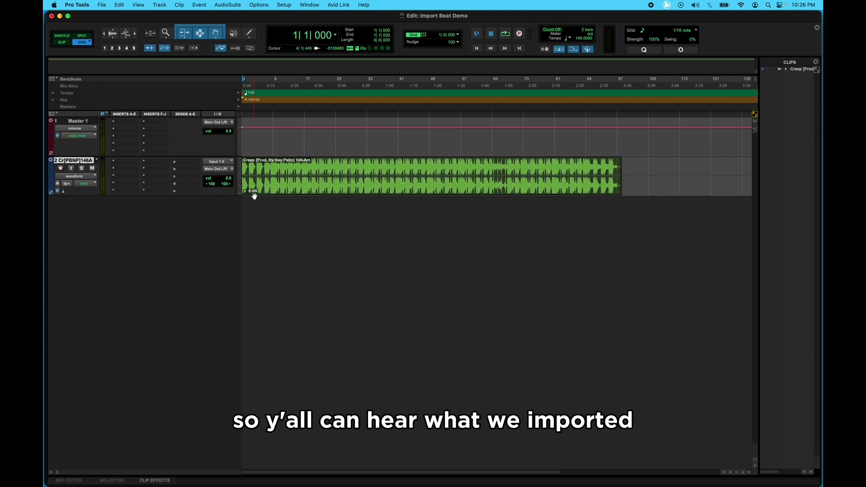
# - Zoom in until the Creep clip fills the view and play it from bar 1
pyautogui.press('super+bracketright')
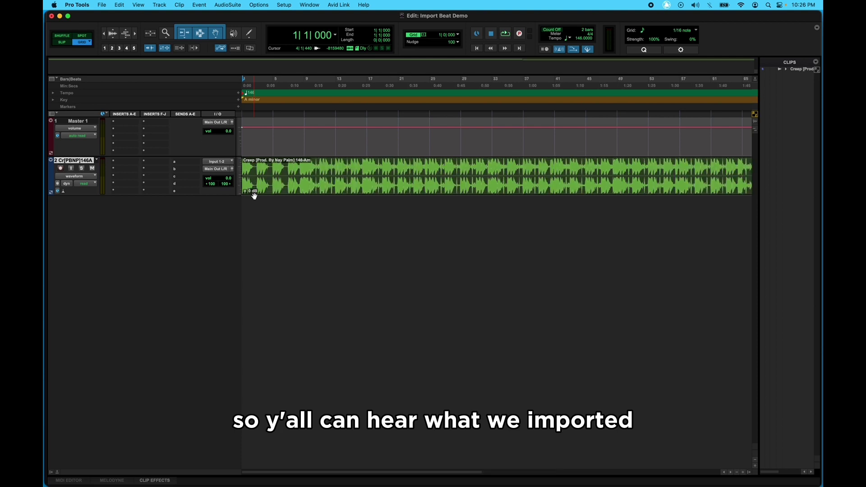
pyautogui.press('space')
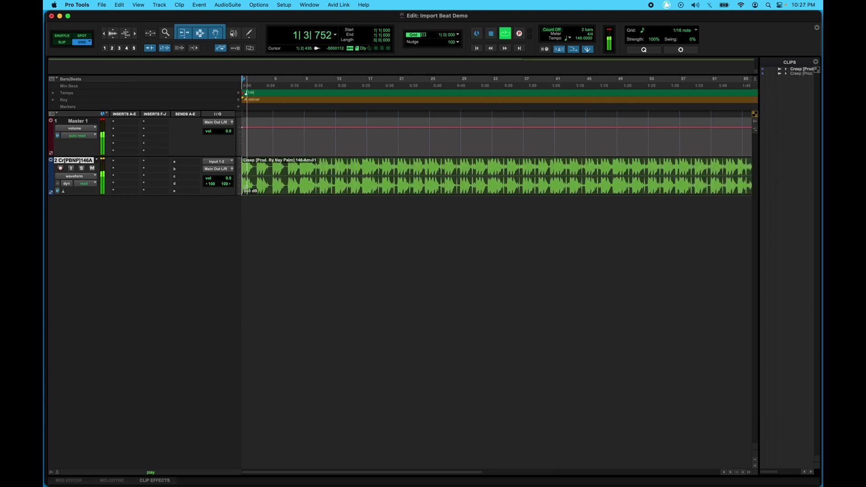